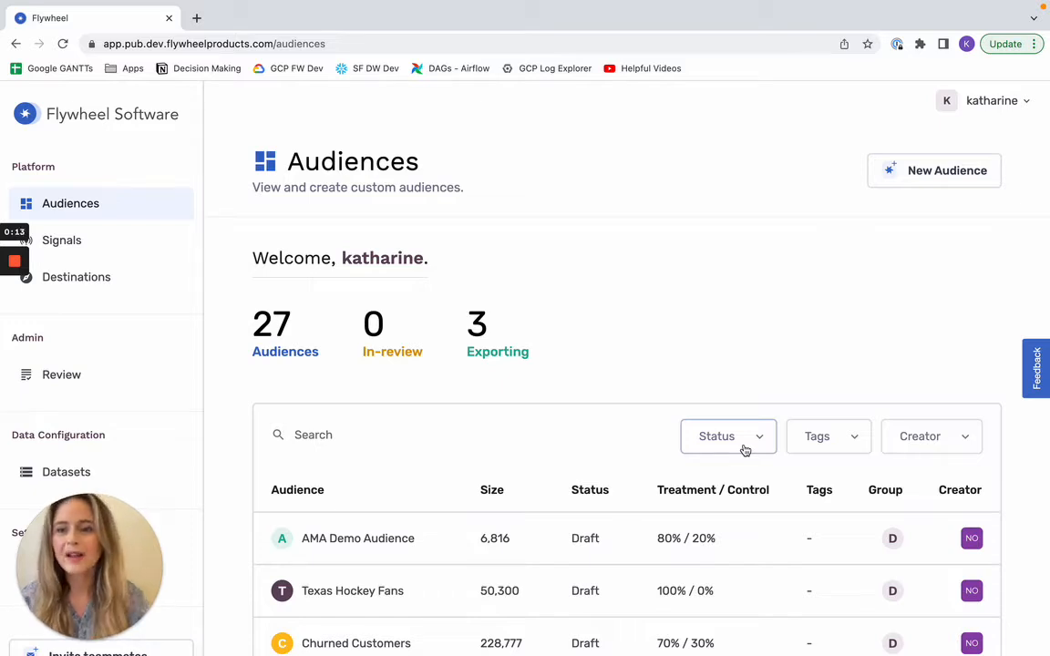
Step: Open the Customers dataset from the datasets belonging to the Data Demo BQ group
click(73, 476)
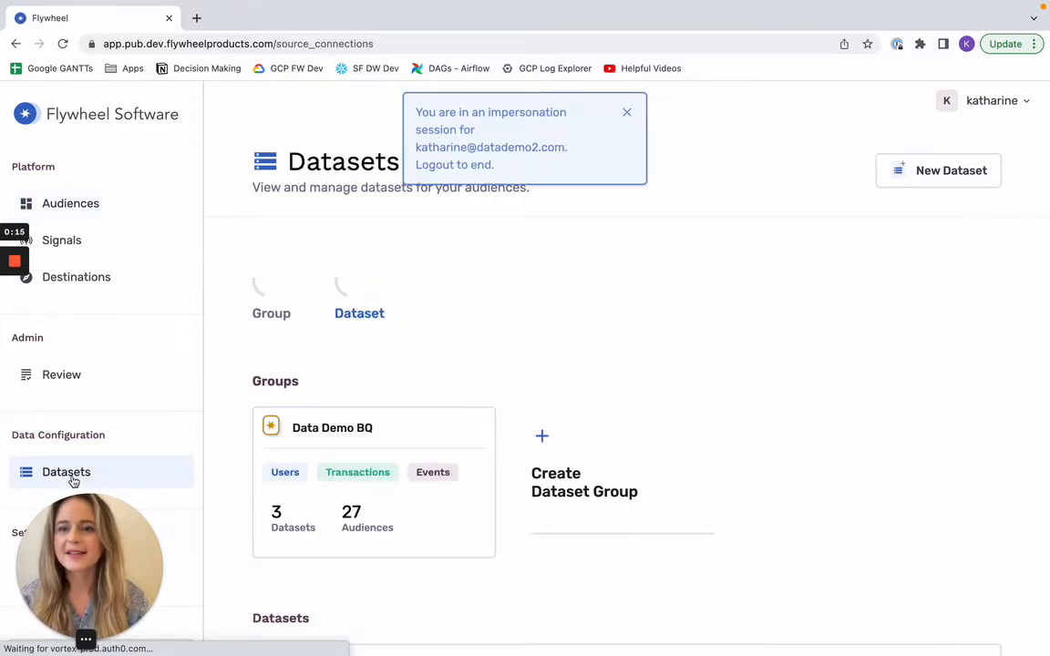
click(401, 430)
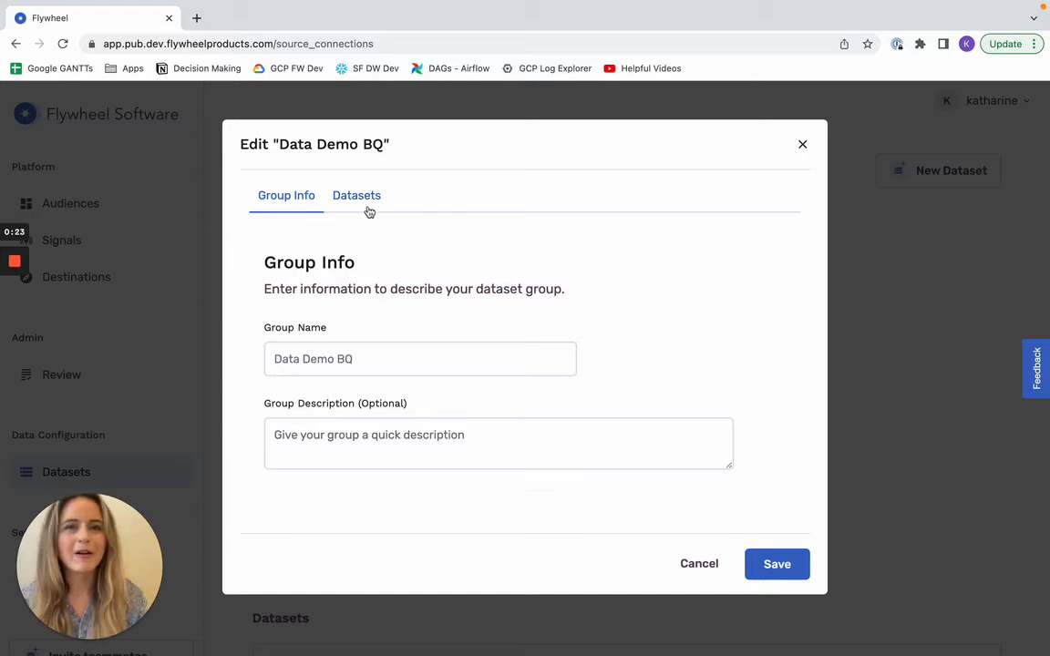
click(368, 208)
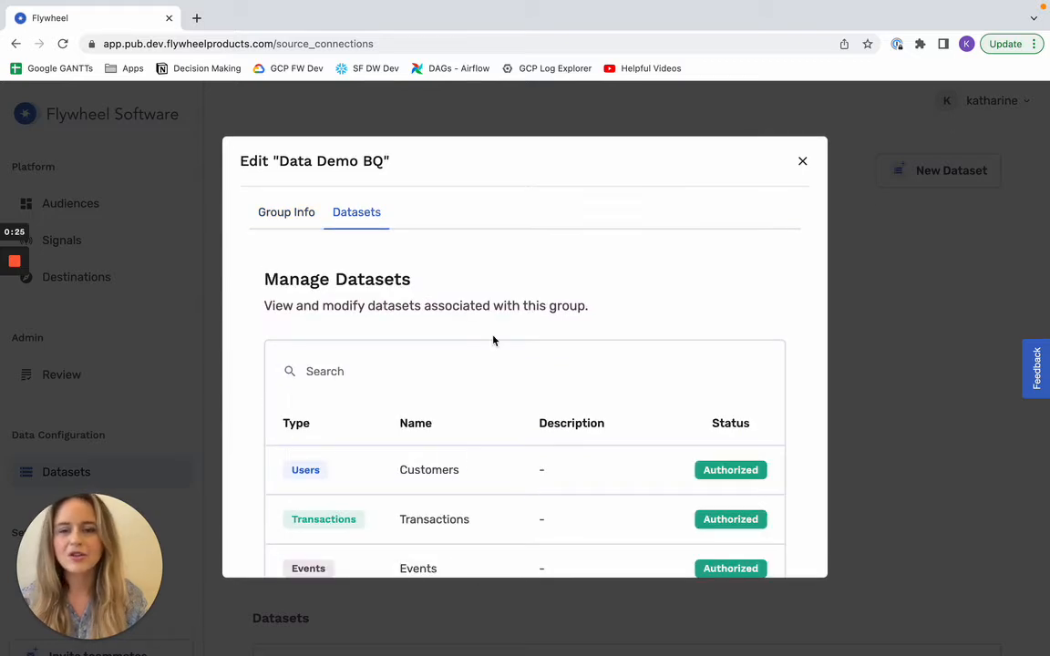
scroll(492, 340, down, 1)
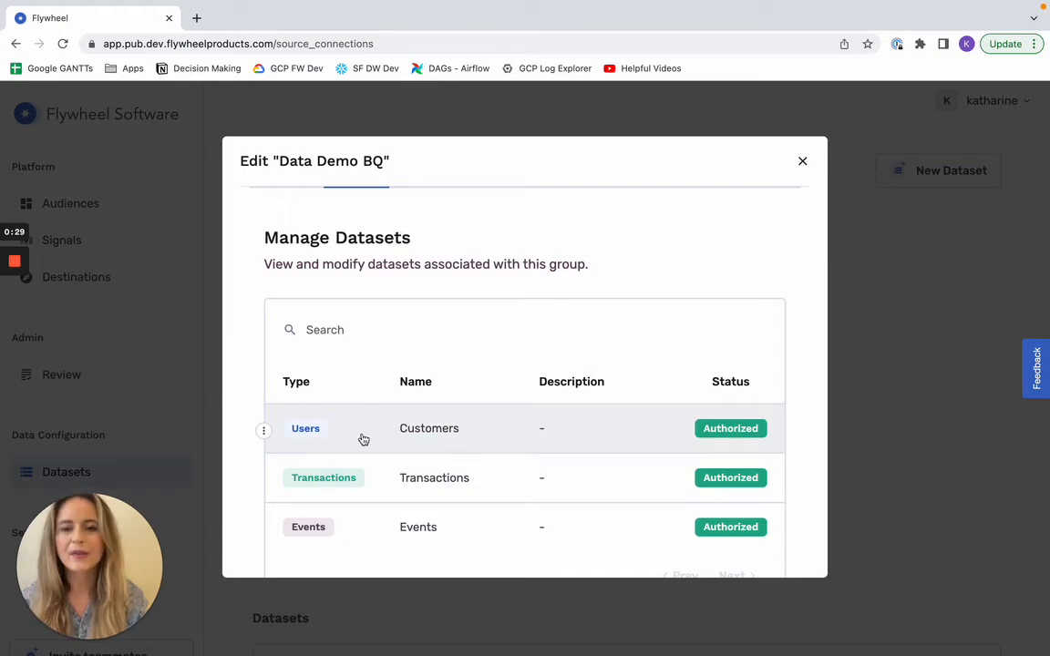
click(363, 440)
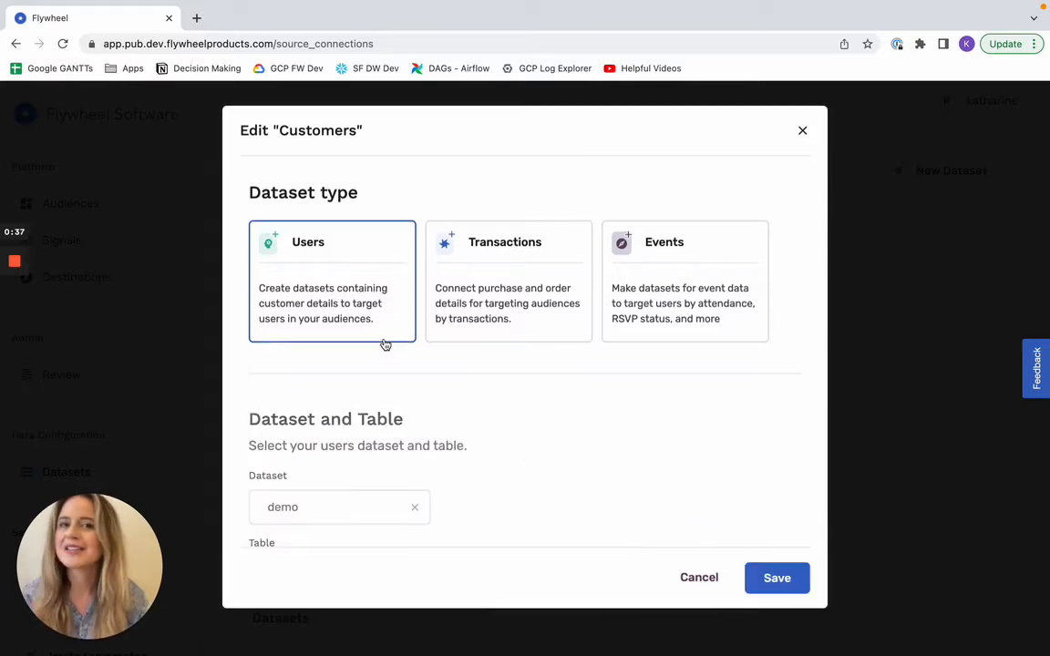
Step: Examine which source datasets are available for the Customers users dataset, without changing the selection
scroll(384, 345, down, 2)
scroll(383, 344, down, 1)
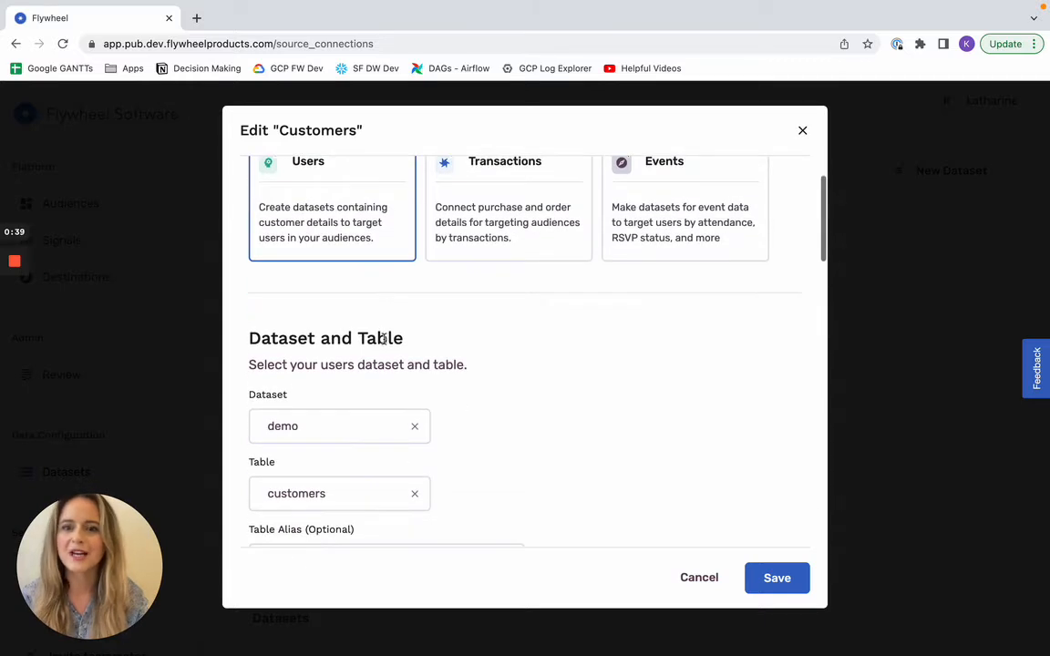
click(321, 427)
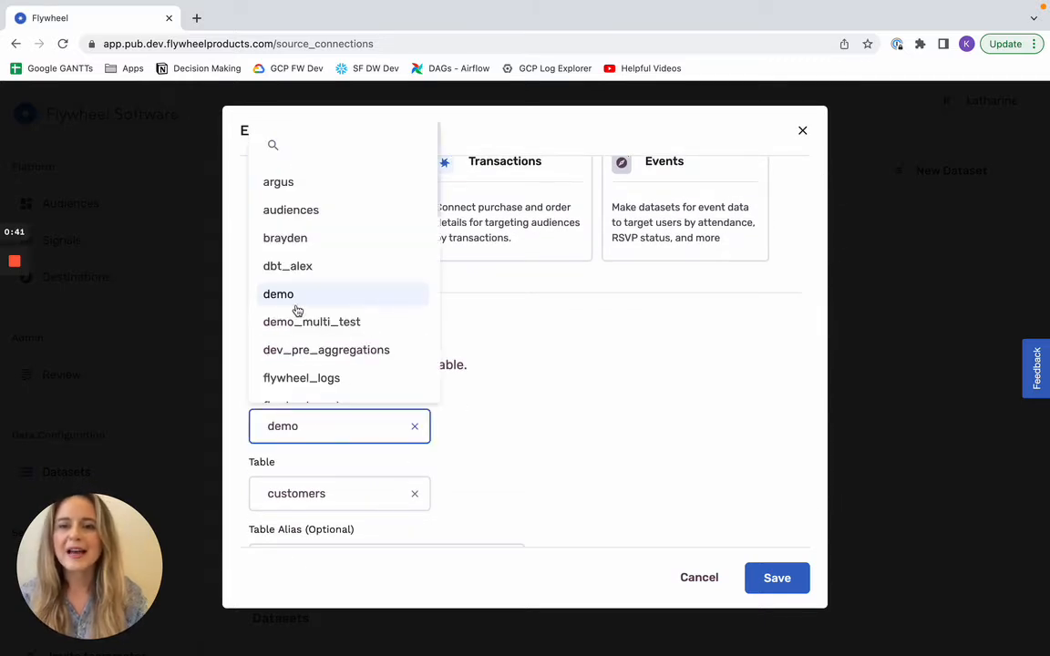
scroll(298, 312, down, 1)
scroll(296, 310, up, 1)
scroll(310, 310, down, 1)
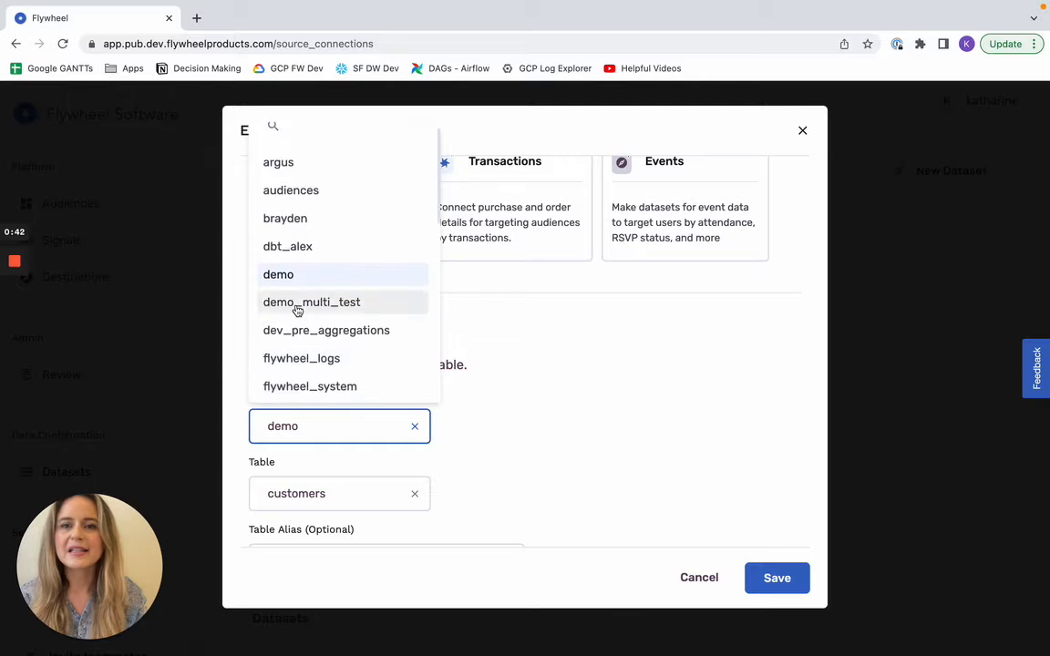
click(534, 382)
Step: Examine the available source tables for the Customers dataset, then leave it and the Data Demo BQ group without saving
scroll(510, 392, down, 1)
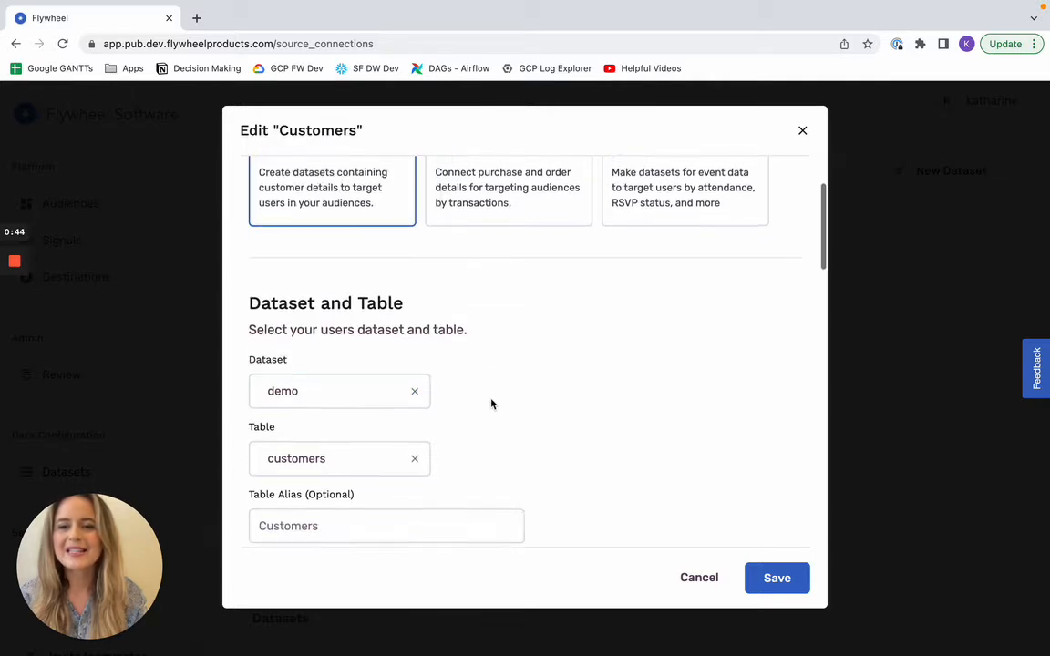
click(347, 456)
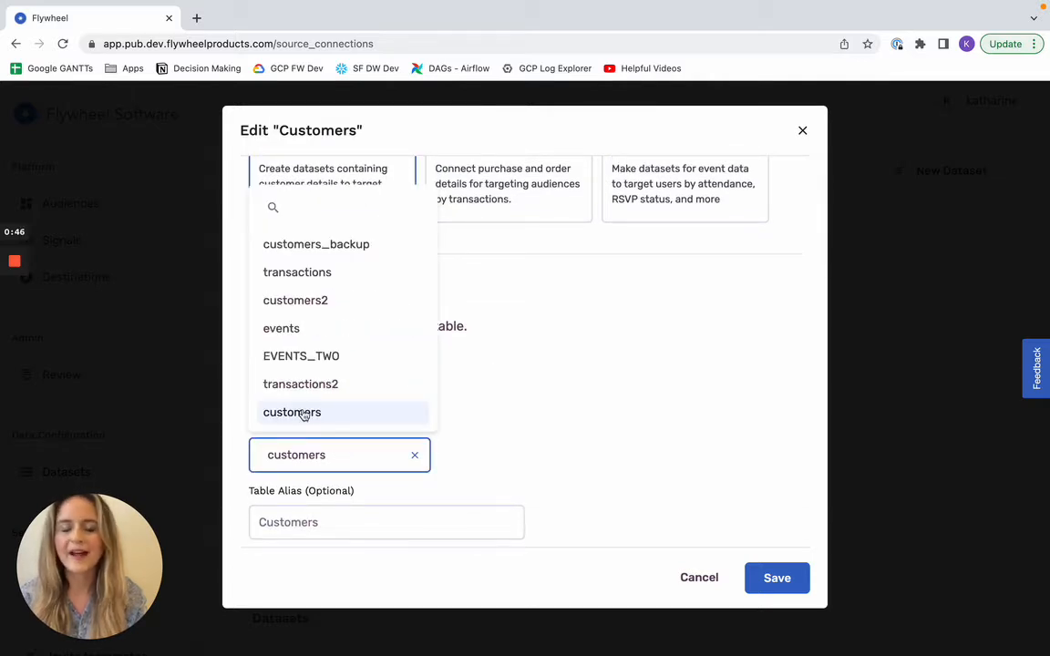
click(555, 429)
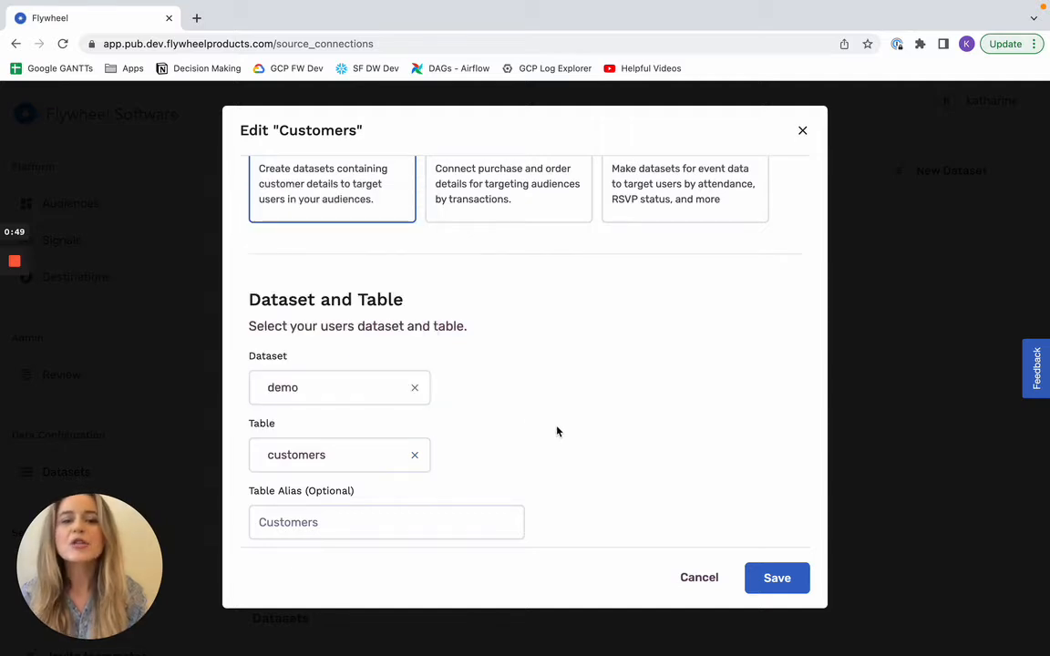
click(694, 581)
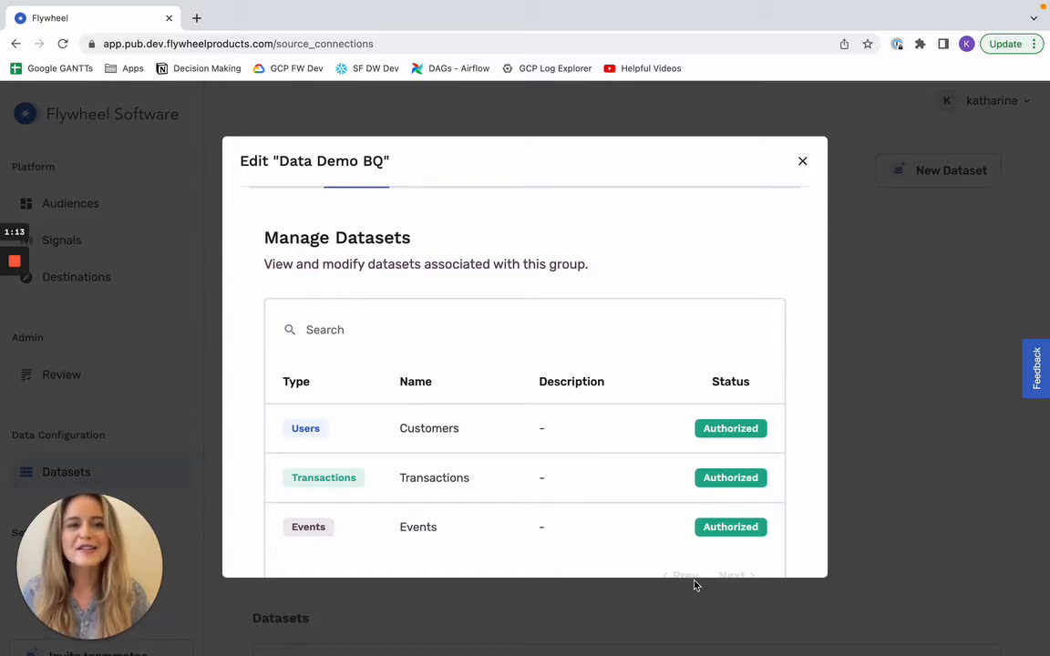
click(948, 389)
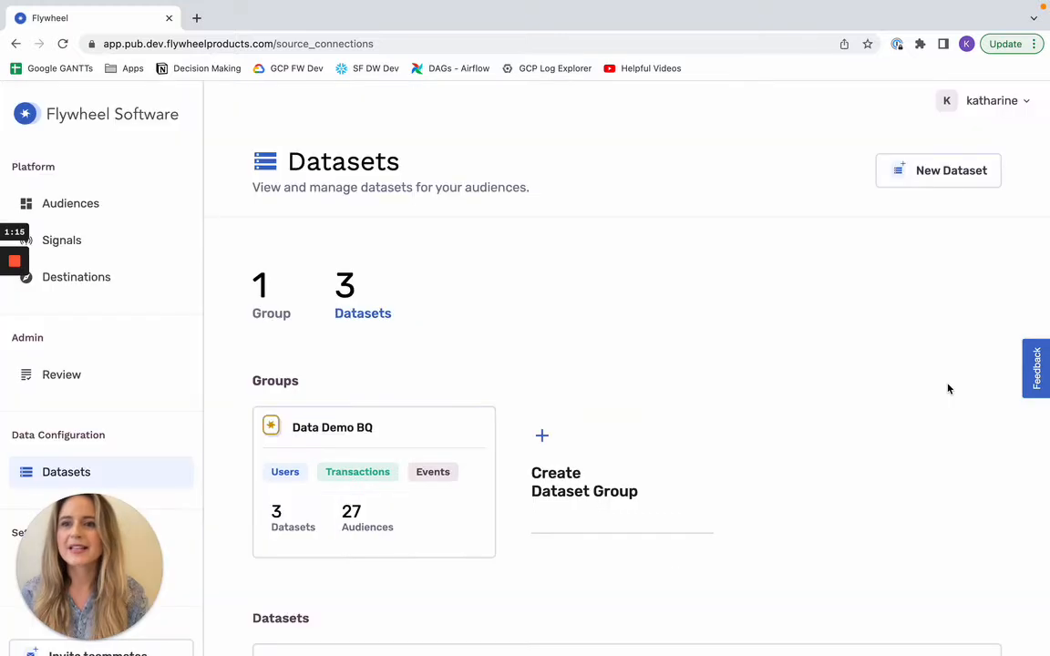
Step: Create a new audience from the Audiences page, choosing to start with the basics
click(104, 208)
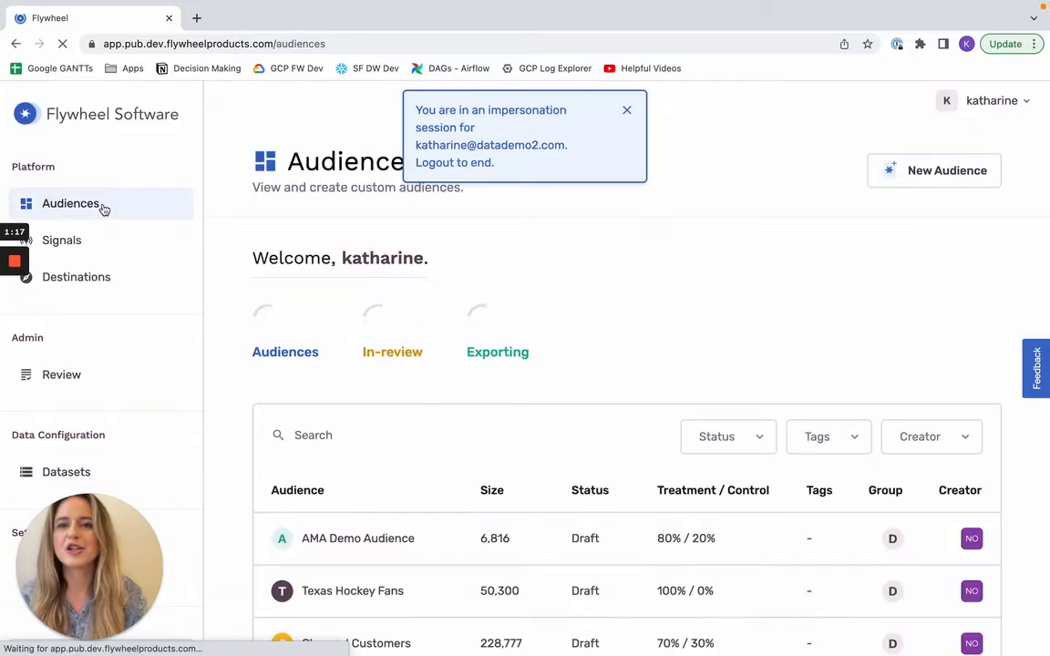
click(626, 109)
scroll(588, 270, down, 2)
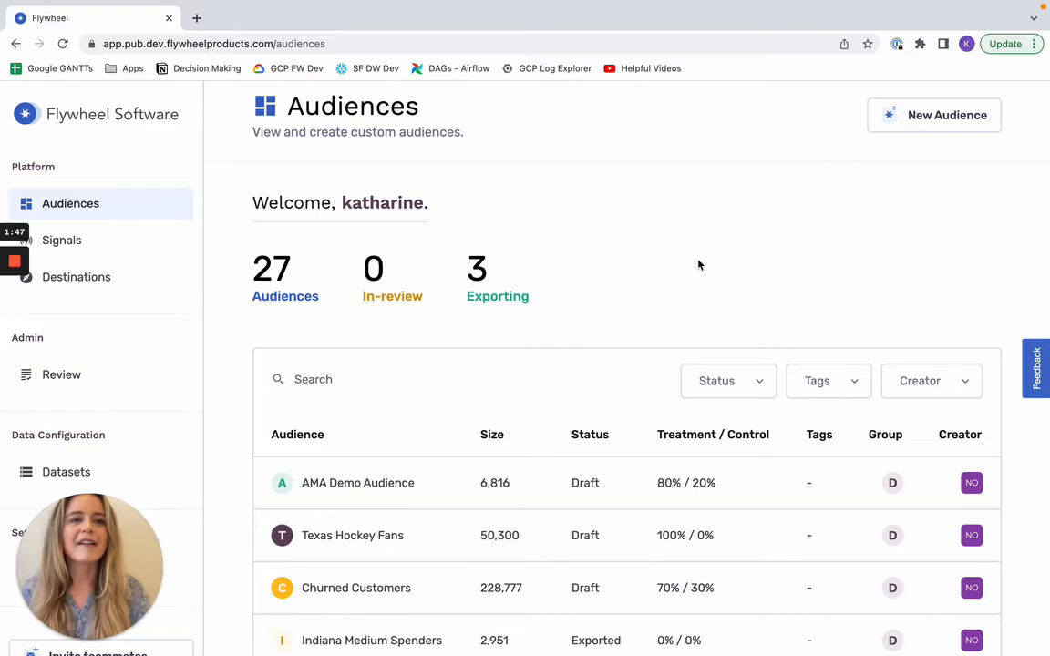
scroll(699, 264, up, 1)
click(899, 172)
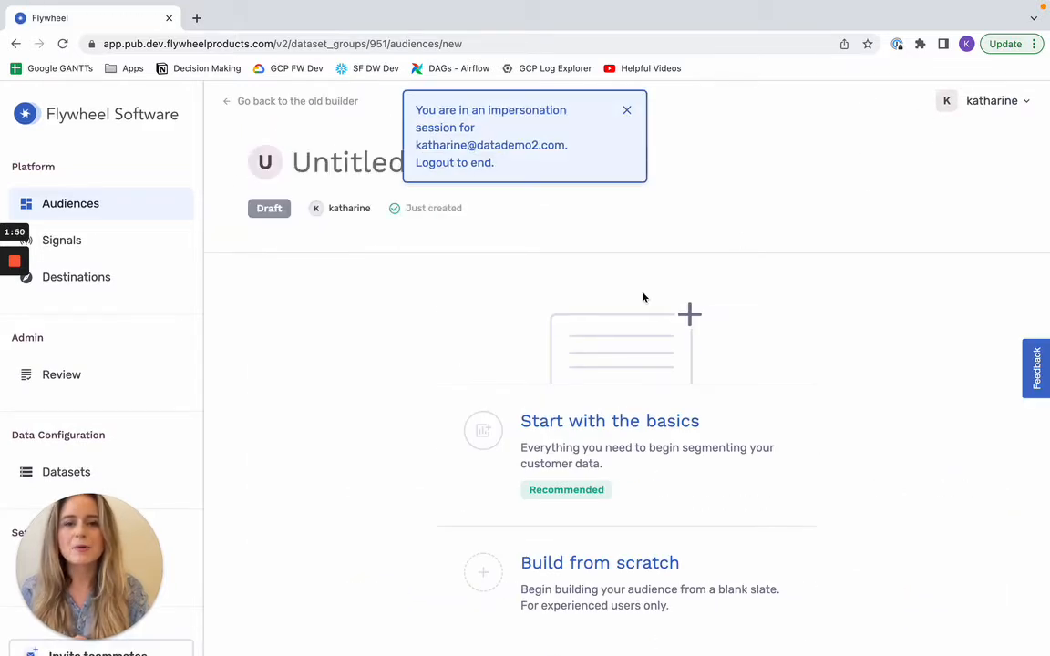
click(571, 435)
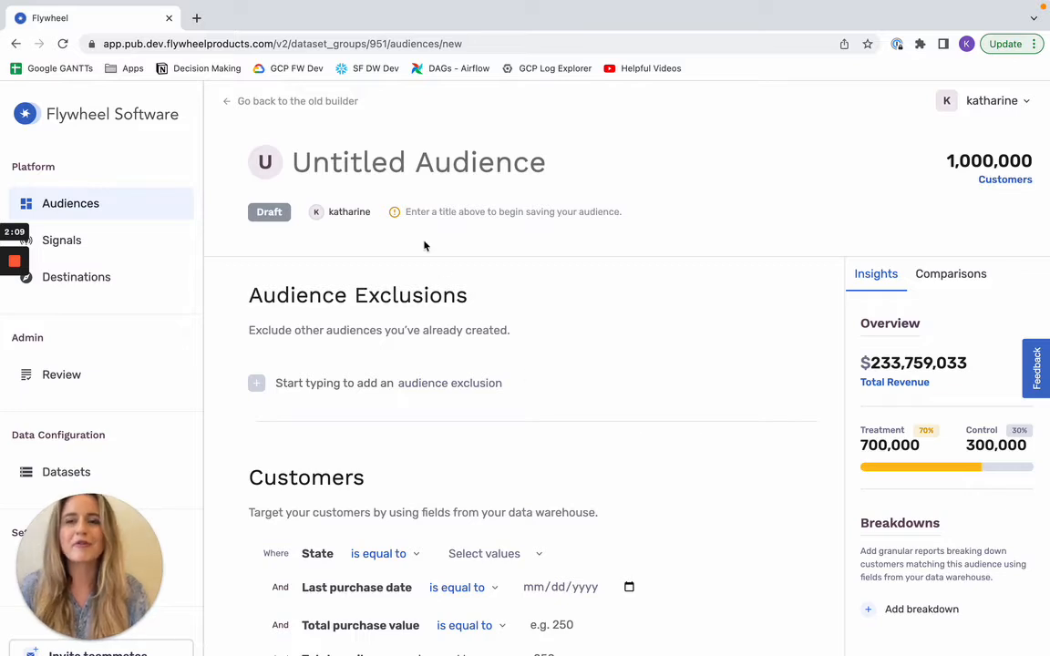
Step: Title the new audience "California High Spenders"
click(328, 161)
text(CAlifor)
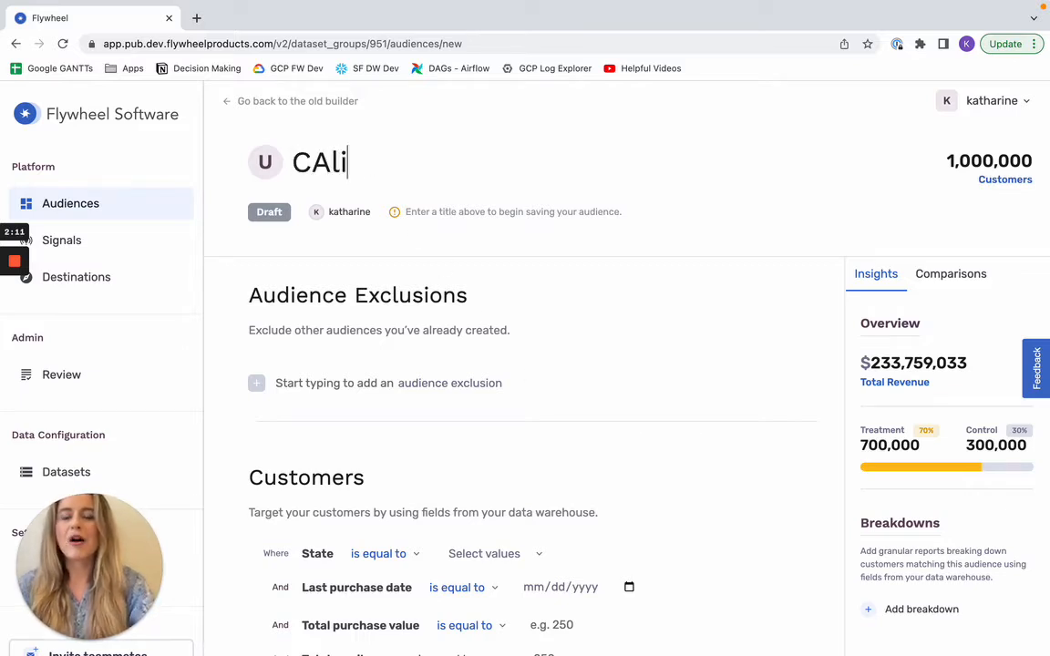
key(BackSpace)
key(BackSpace)
key(BackSpace)
key(BackSpace)
key(BackSpace)
key(BackSpace)
text(ali)
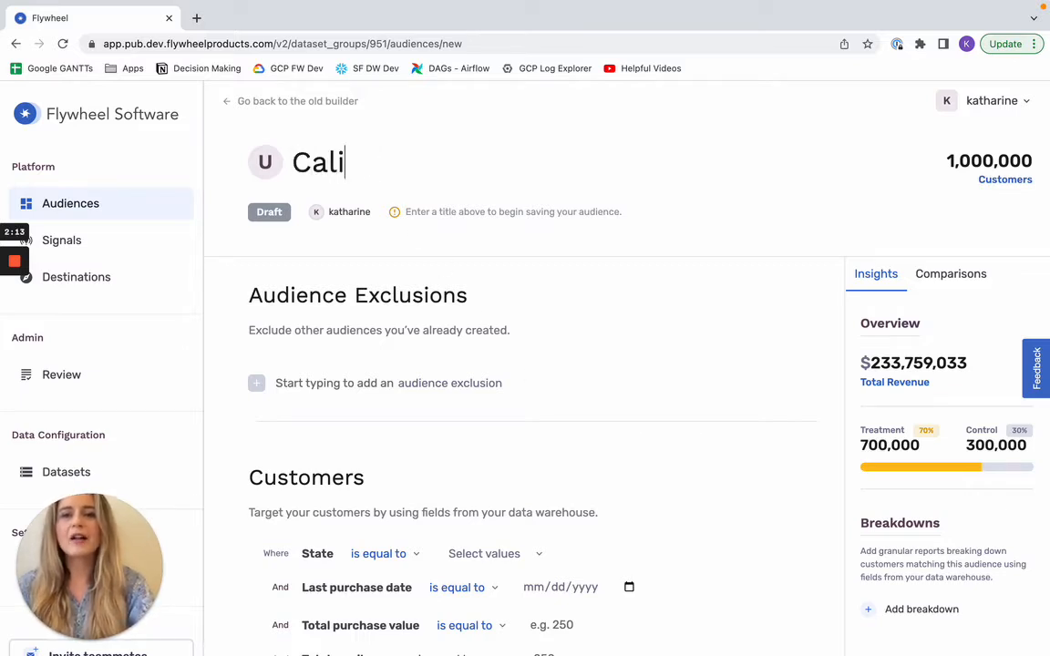
text(fornia High Spenders)
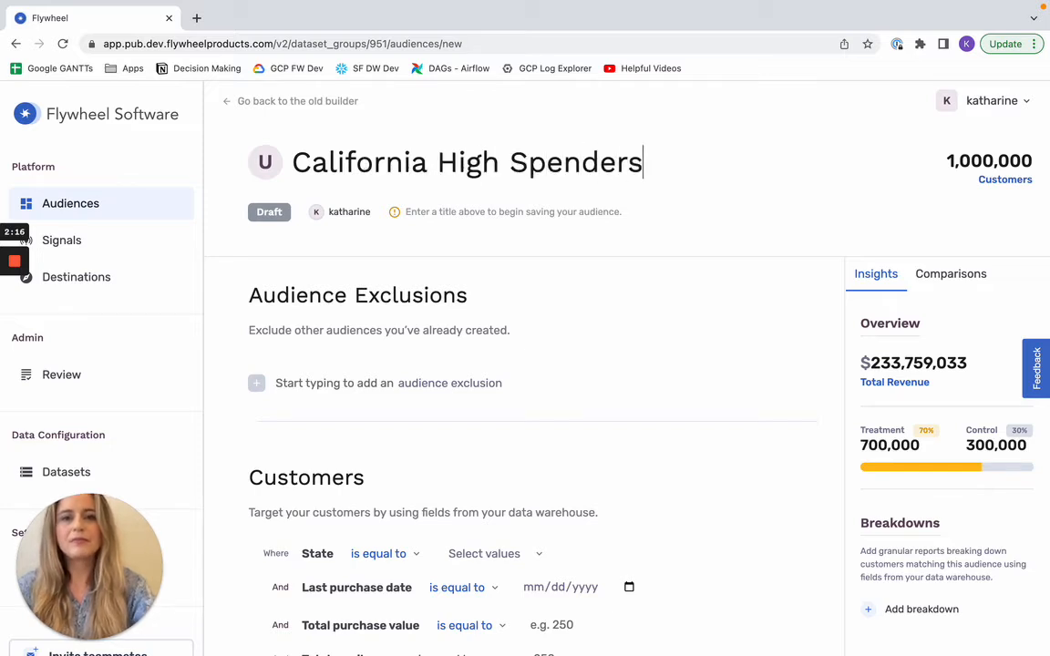
click(248, 277)
Step: Exclude the existing "Recent, CA Purchasers" audience from this audience
scroll(231, 306, down, 1)
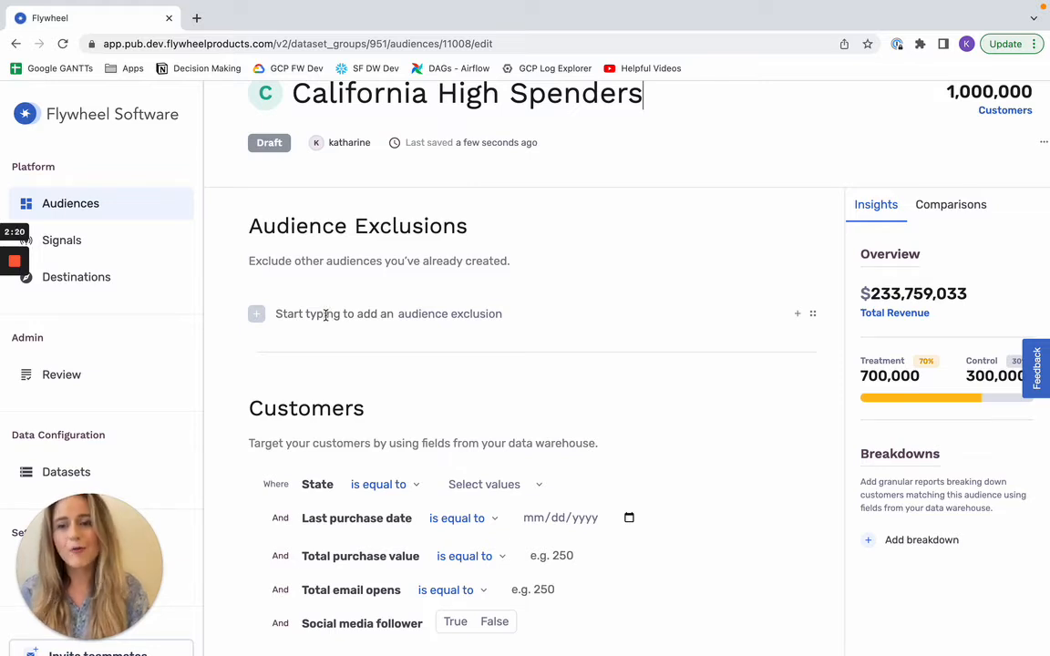
click(326, 316)
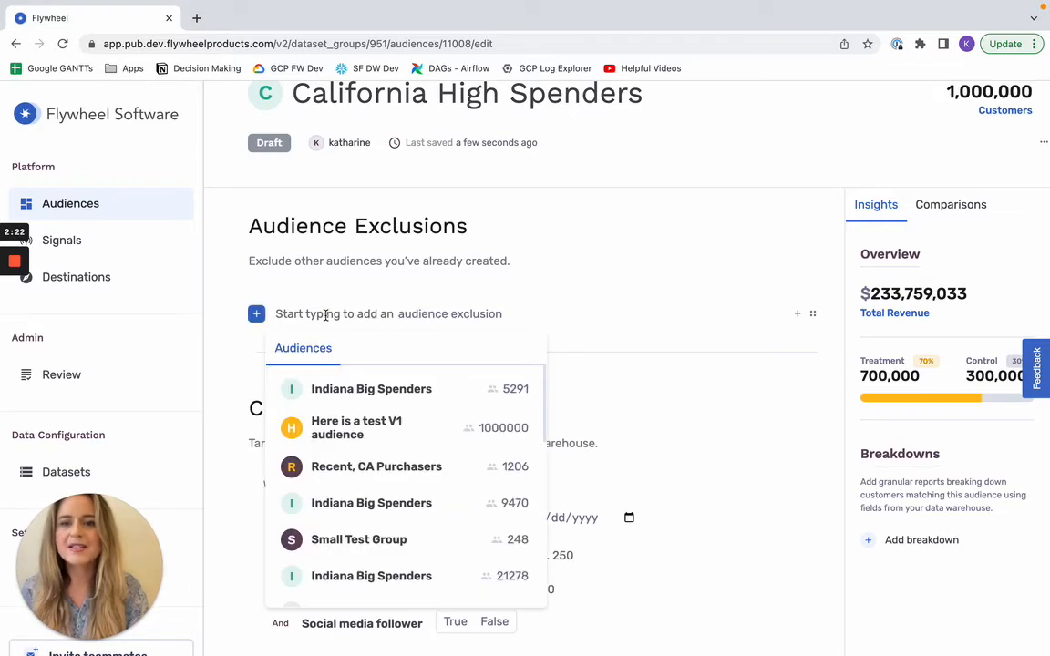
scroll(361, 373, down, 1)
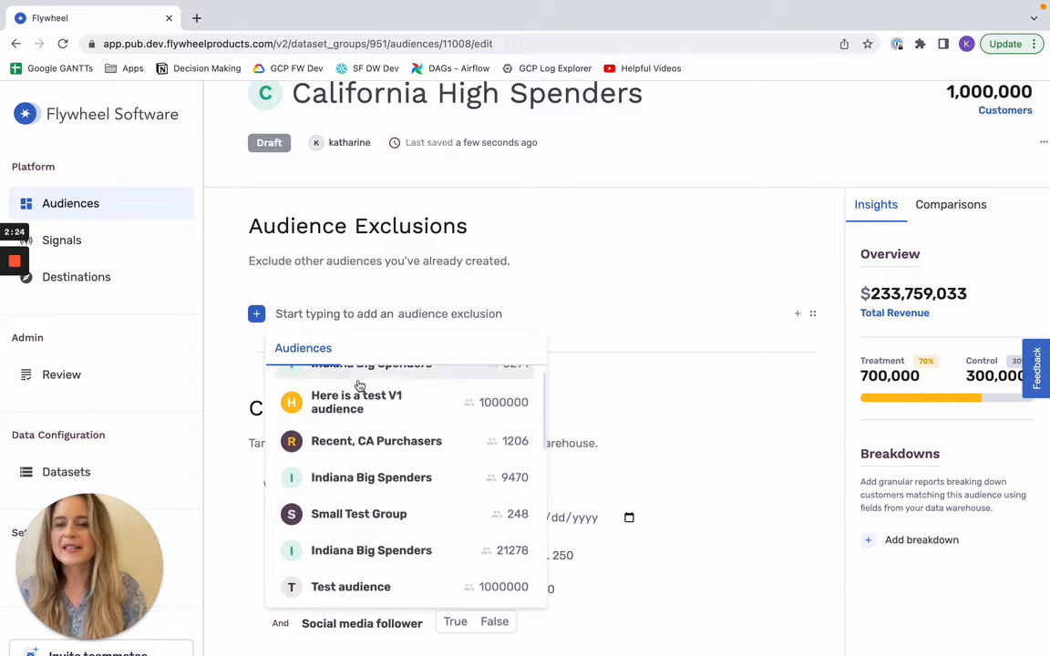
click(356, 441)
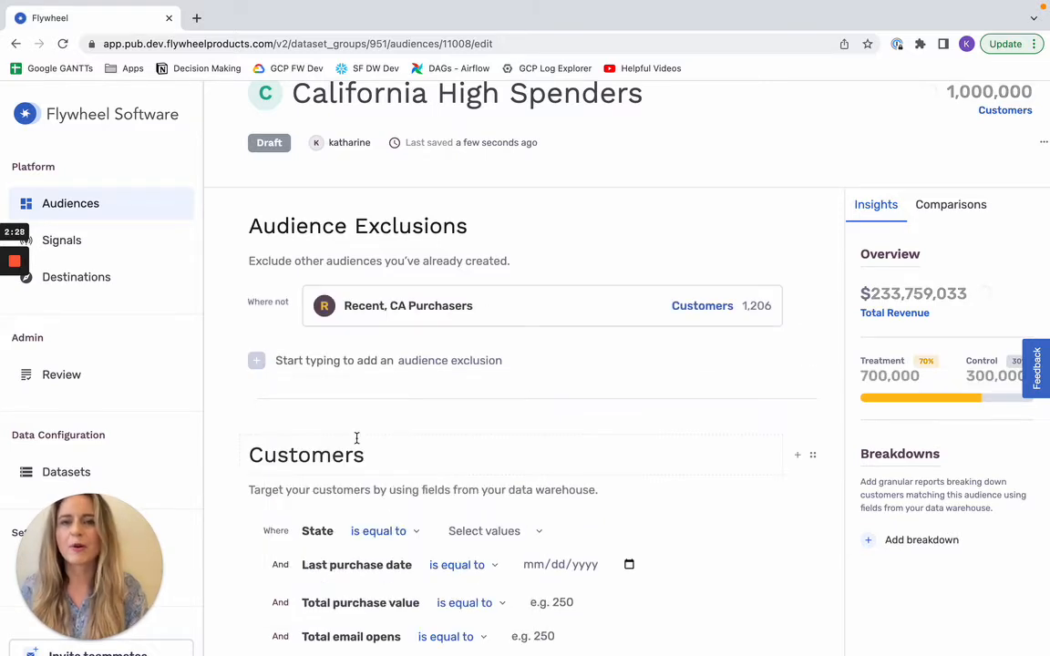
Step: Set the customer State filter to be equal to California
scroll(357, 439, down, 3)
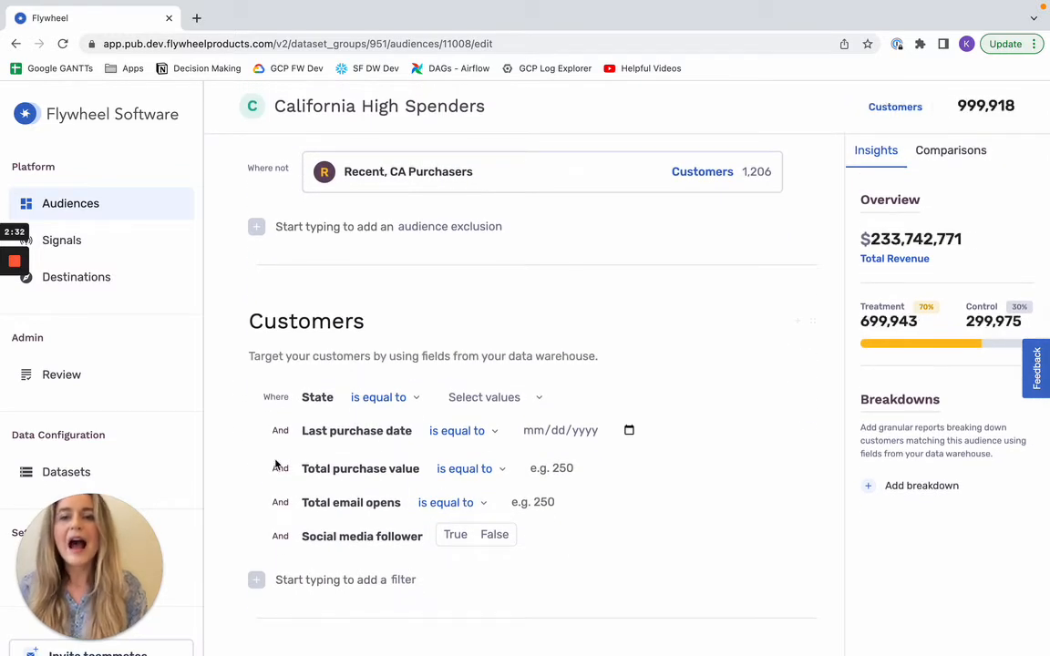
click(482, 396)
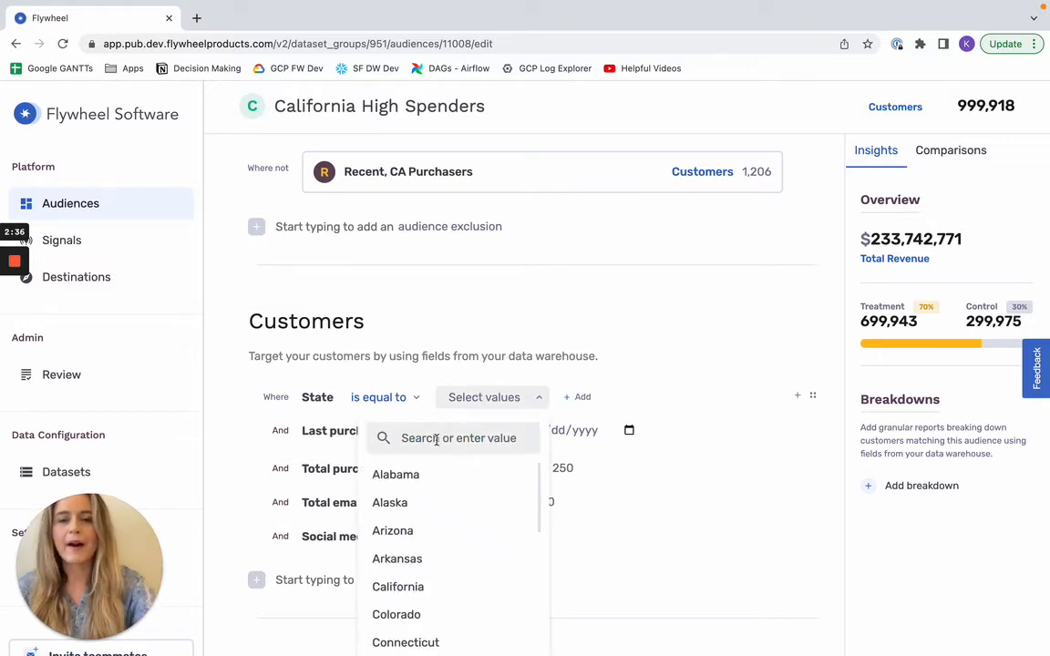
click(401, 438)
text(Califor)
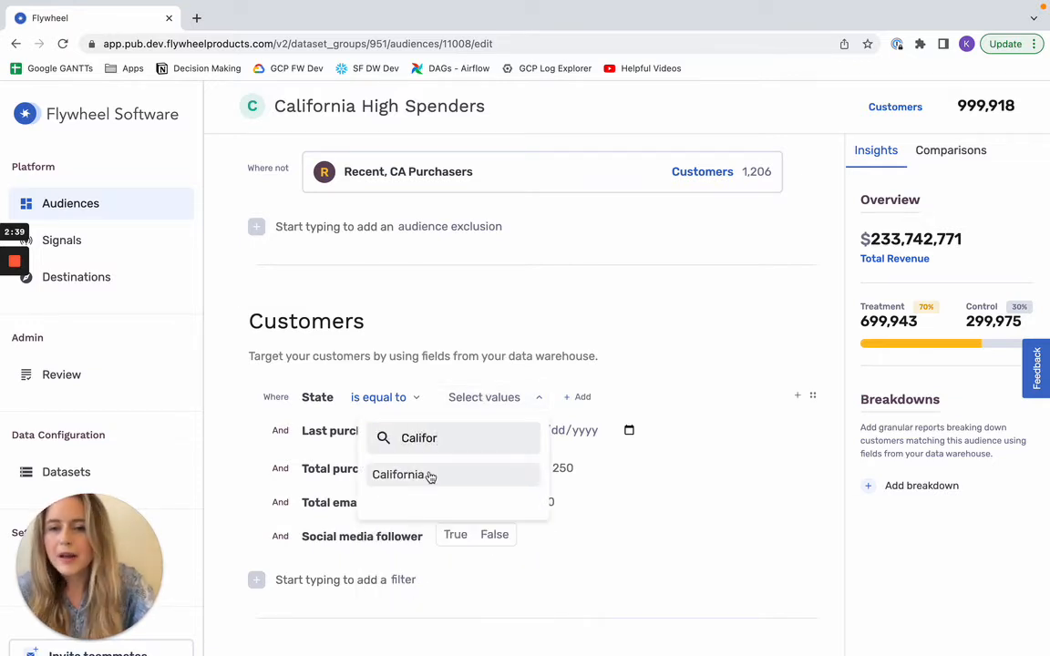
click(397, 473)
click(617, 586)
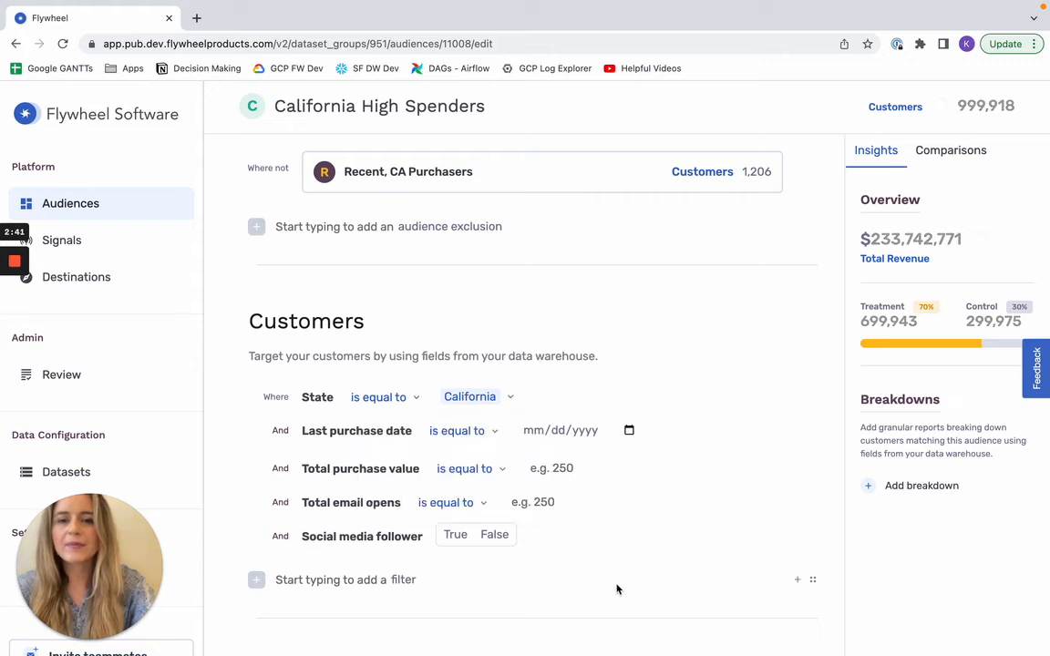
Step: Set the Total purchase value filter to is greater than 300
click(461, 468)
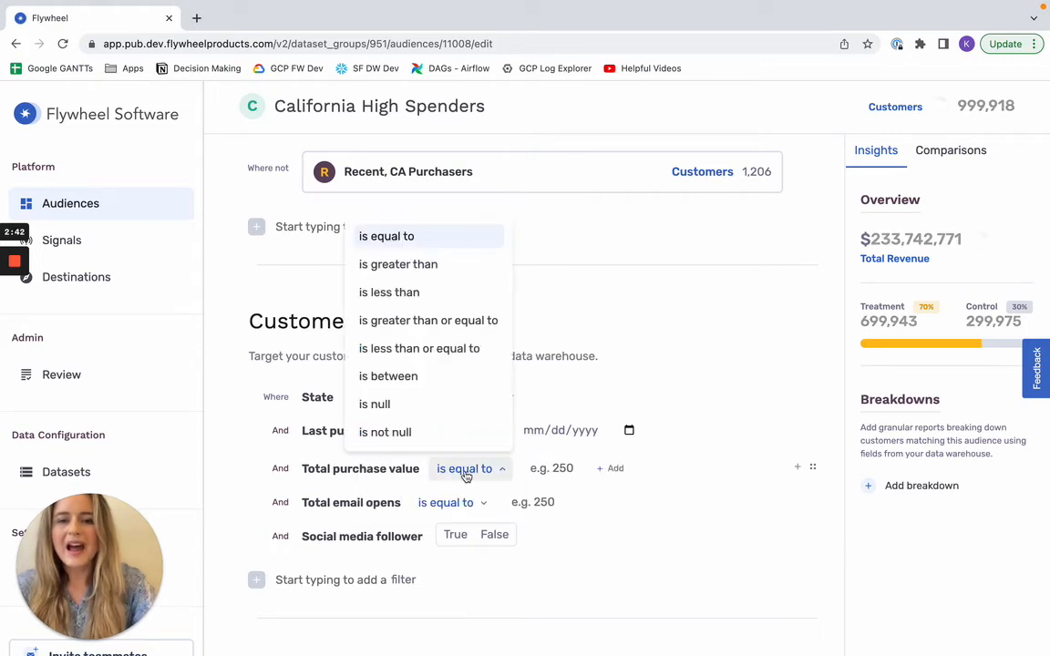
click(422, 265)
click(560, 466)
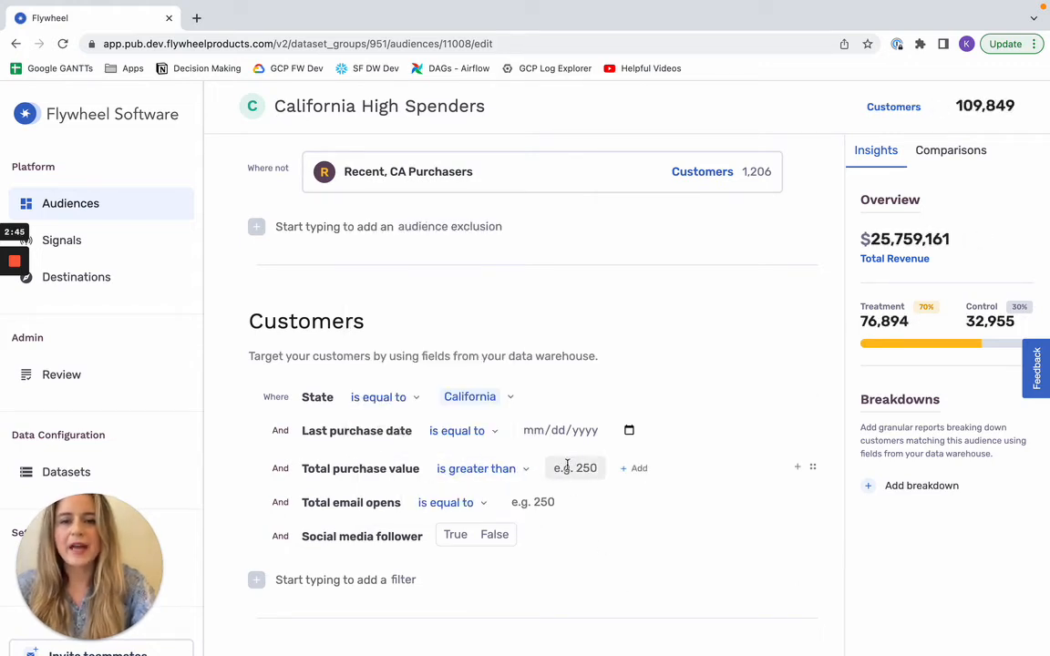
text(300)
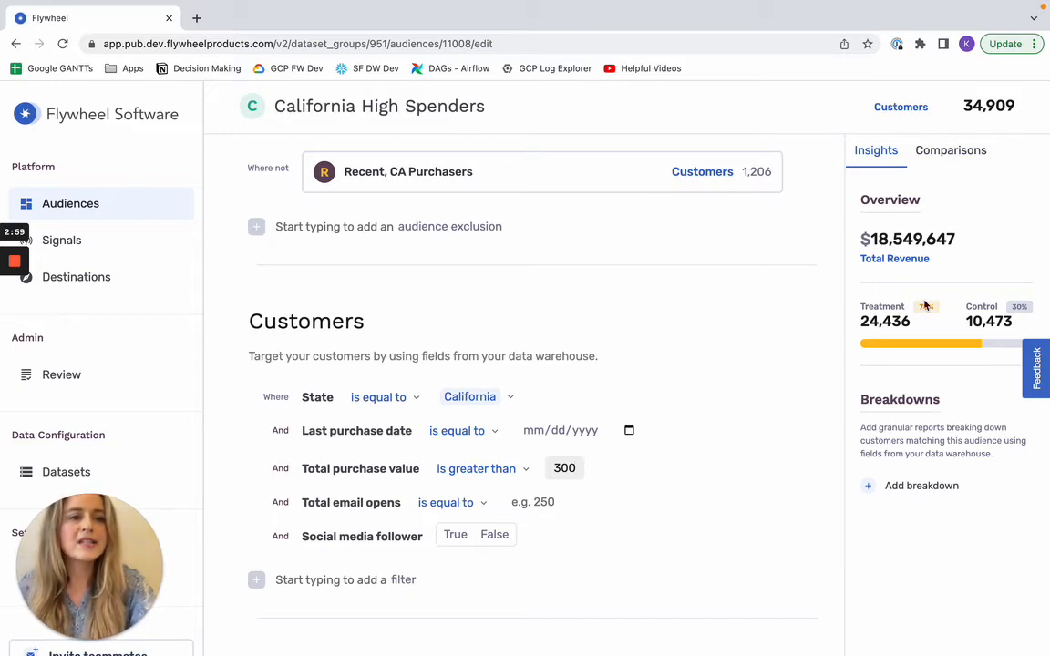
Step: Adjust the audience split to 59% treatment and 41% control
click(971, 212)
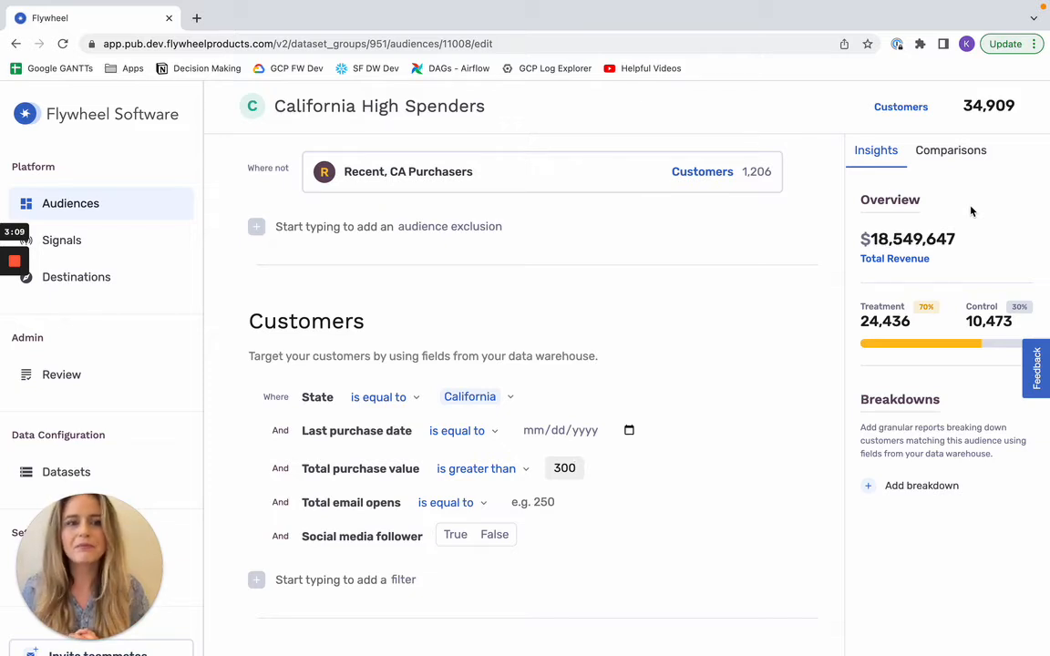
click(982, 347)
mouse_move(983, 349)
mouse_down()
mouse_move(942, 348)
mouse_move(963, 351)
mouse_up()
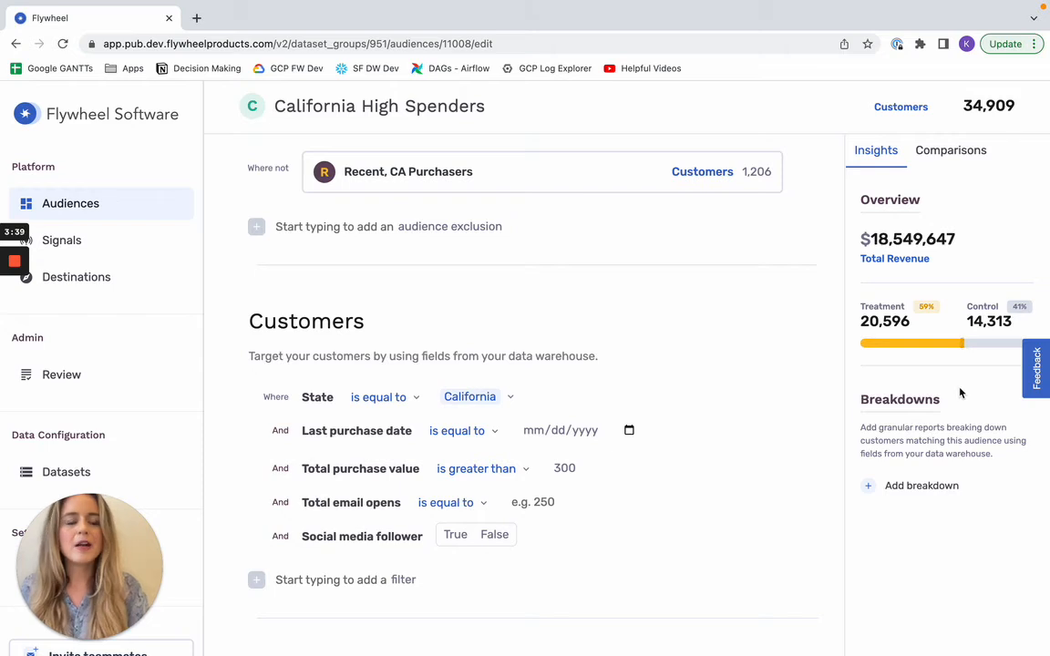
Step: Add an insights breakdown of the audience by the customers' City field
scroll(956, 392, down, 1)
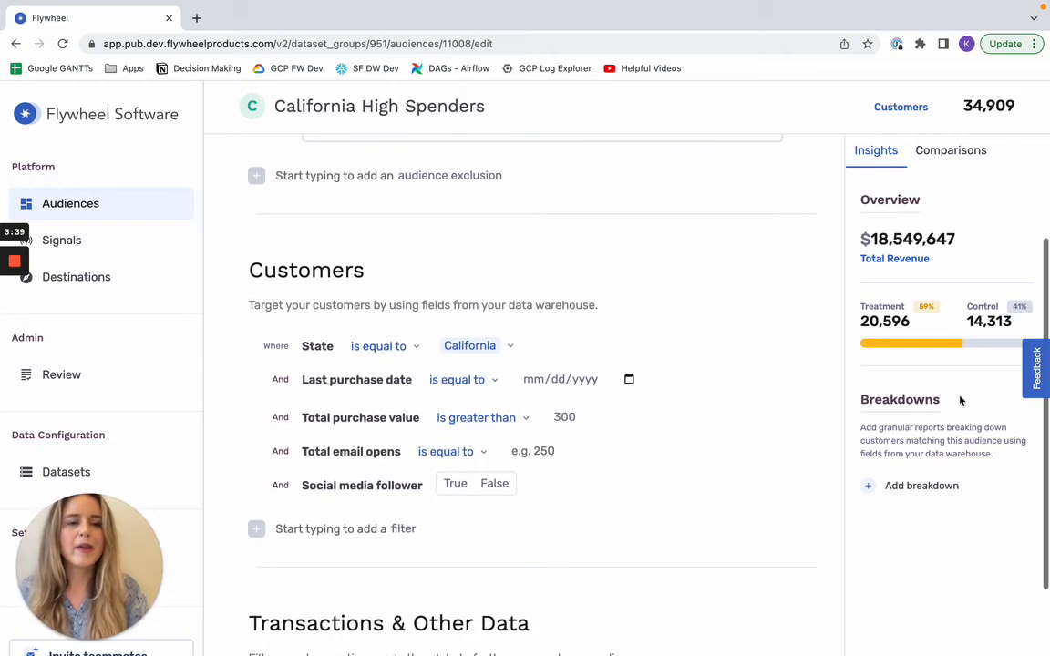
click(868, 487)
click(851, 259)
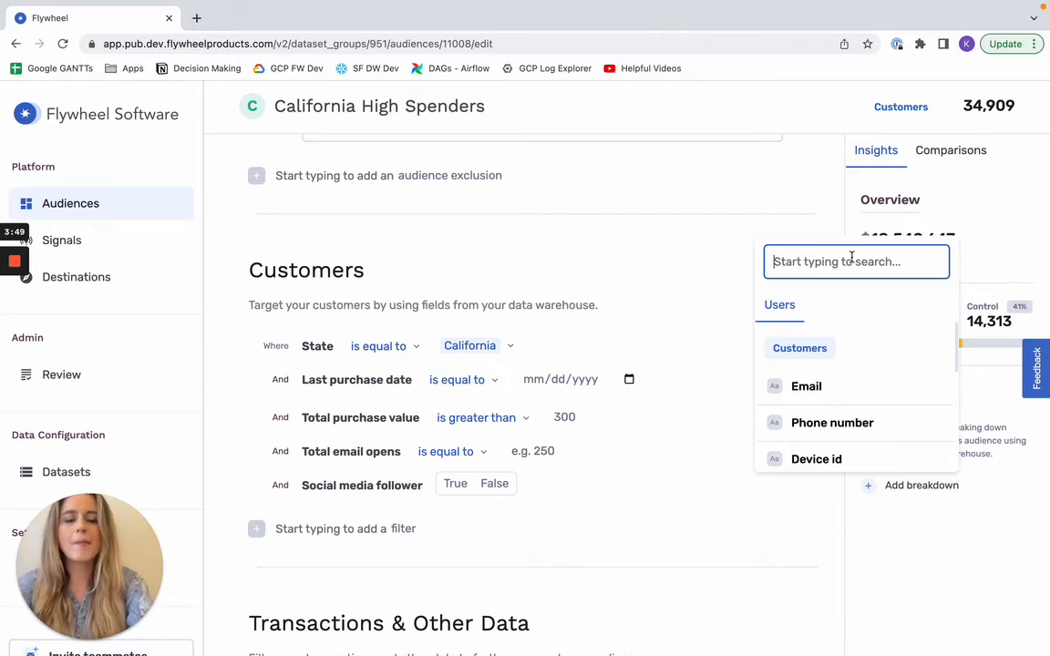
text(city)
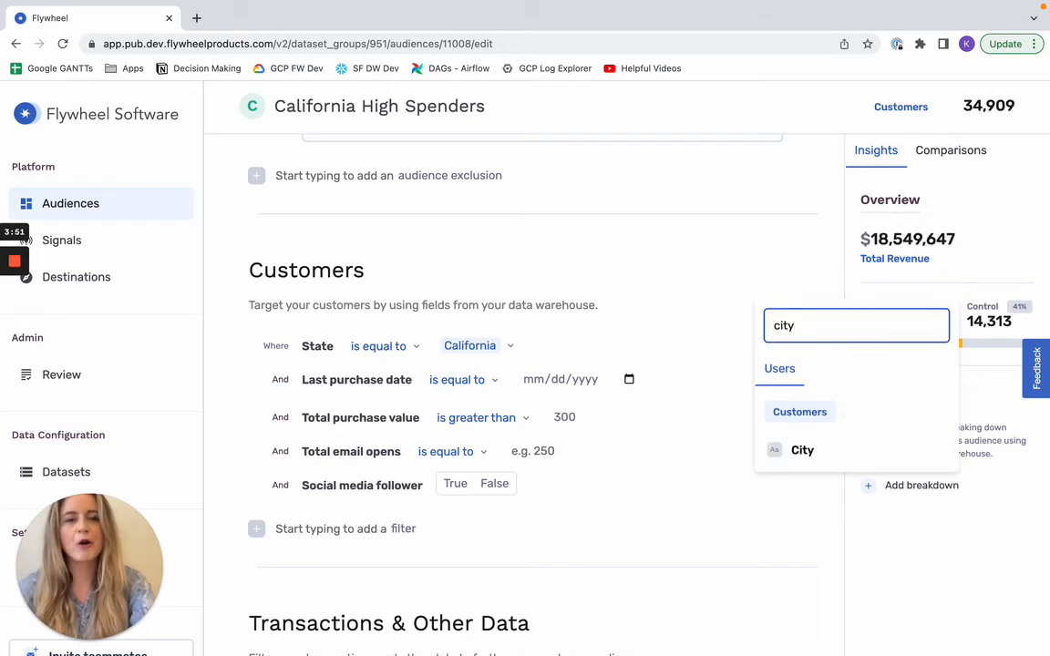
click(817, 450)
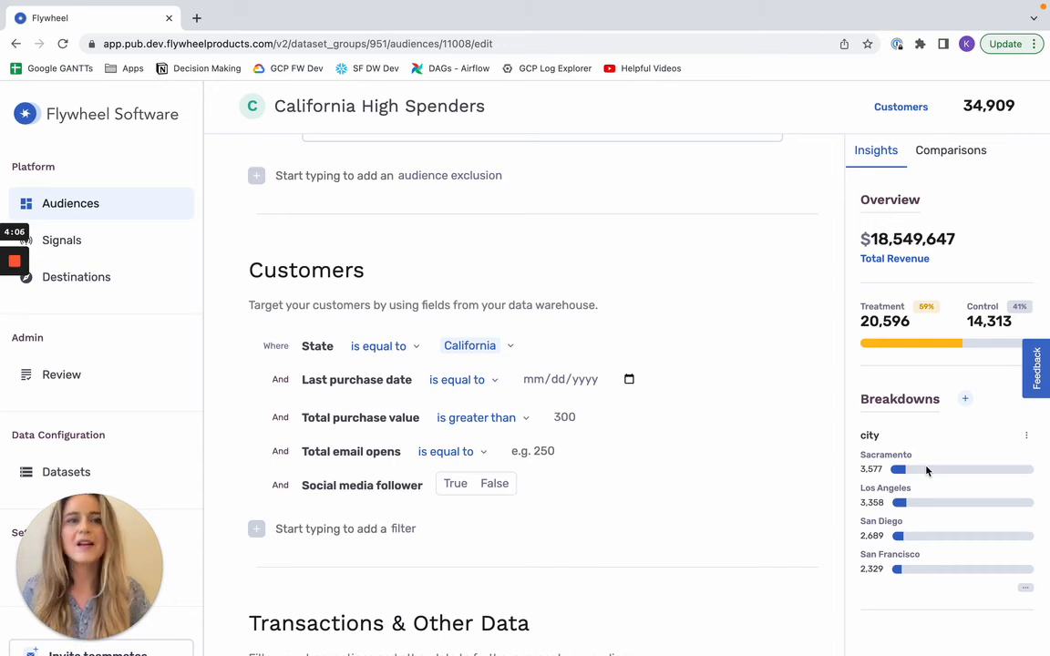
Step: Leave the audience builder and open the California High Spenders draft from the list of audiences
scroll(926, 470, up, 5)
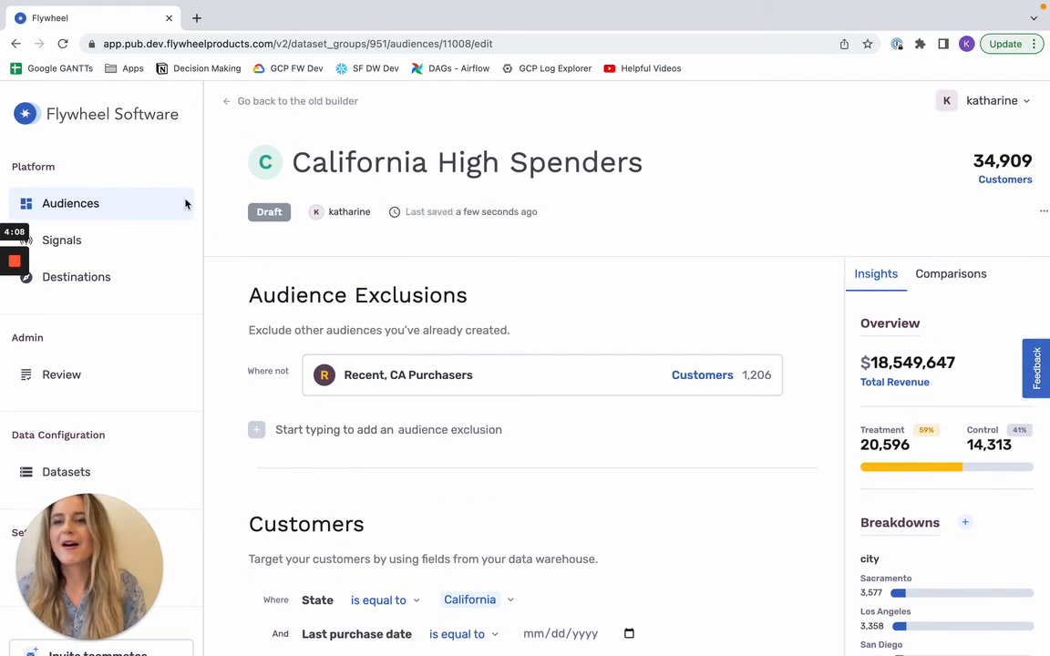
click(22, 206)
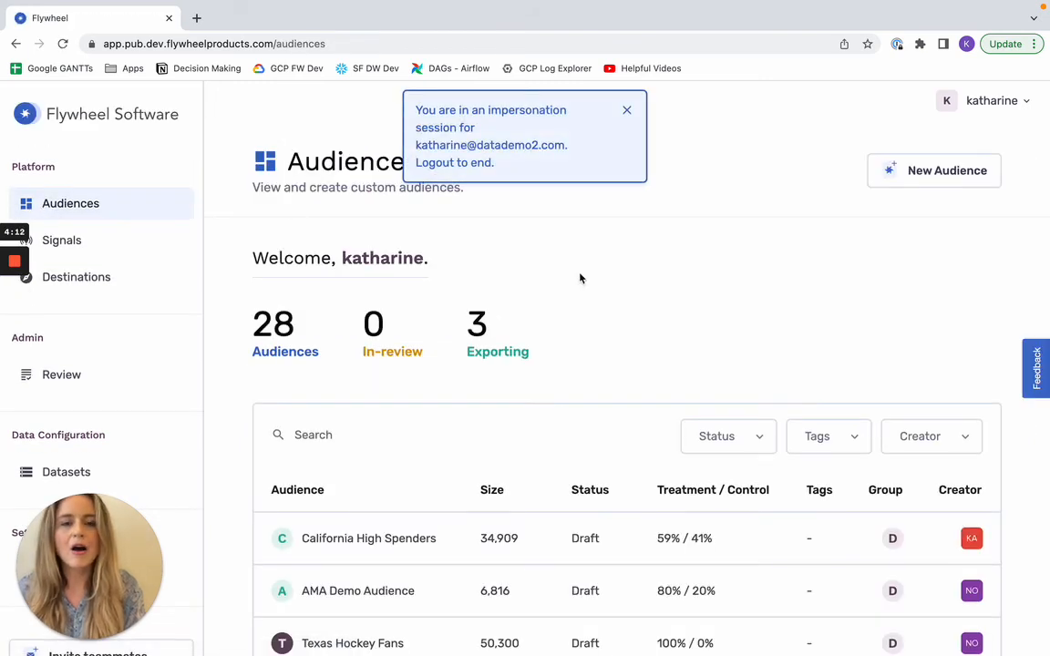
scroll(720, 374, down, 2)
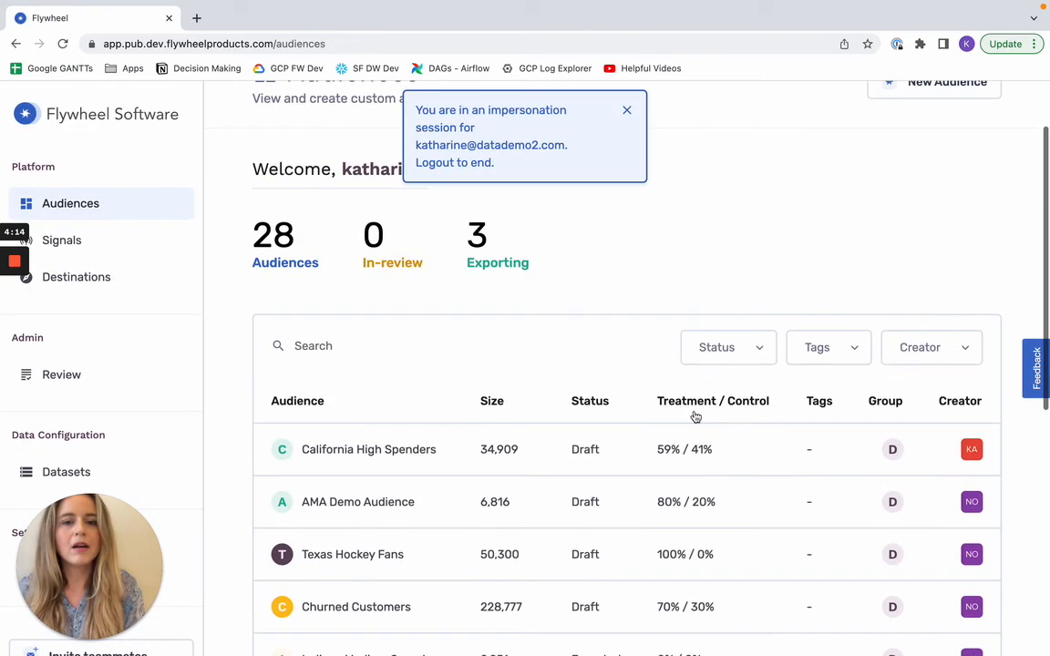
click(602, 456)
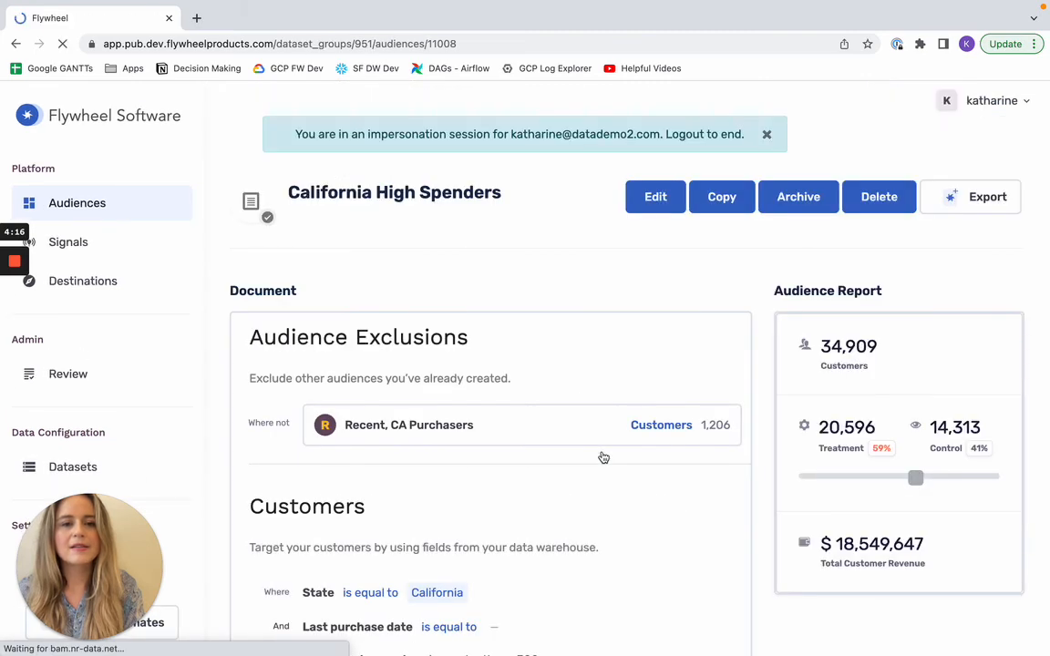
Step: Start an export of the audience to TikTok Ads under the name California High Spenders
click(950, 195)
scroll(507, 399, down, 4)
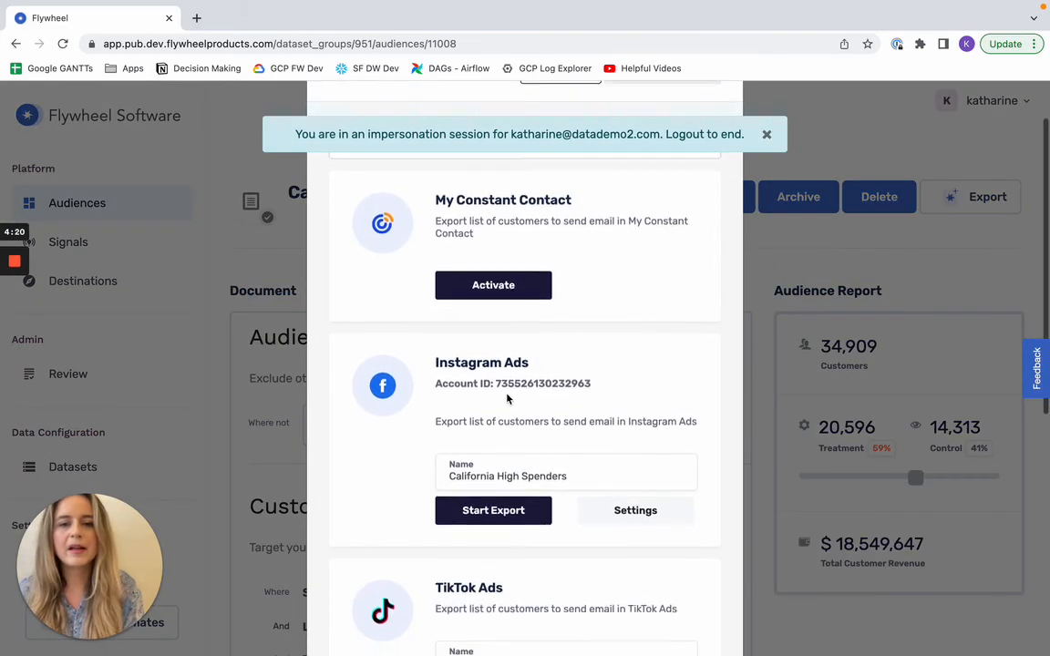
scroll(506, 399, down, 2)
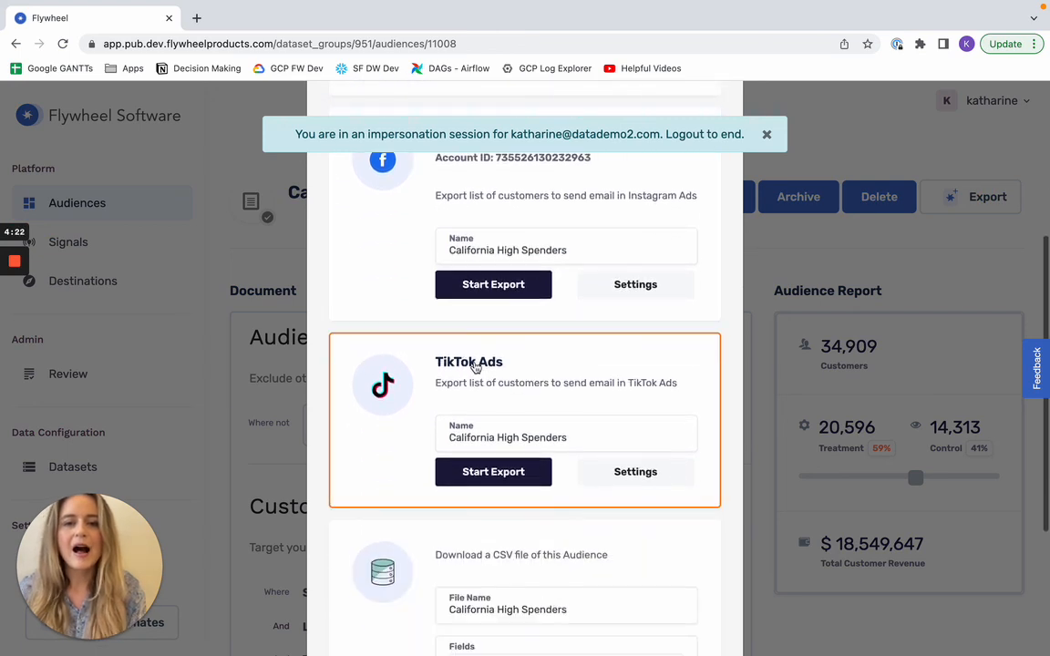
click(500, 472)
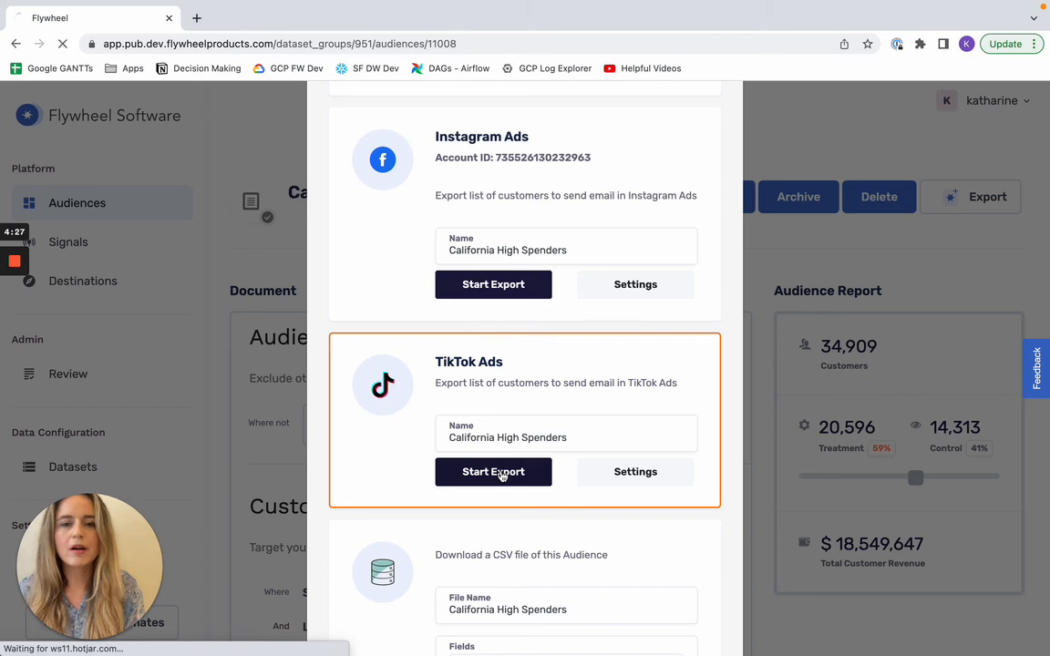